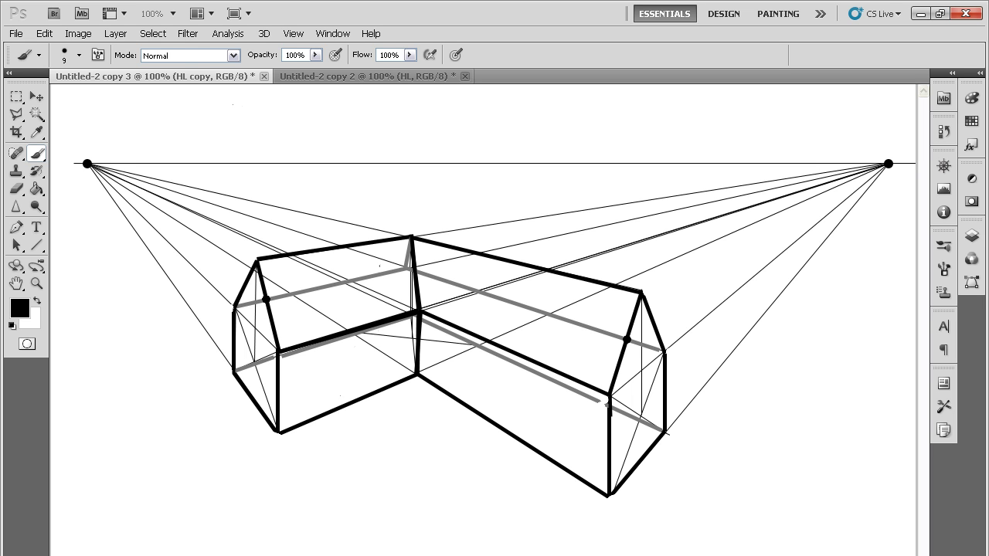
# - Paint two arrows pointing at the valley line, then switch to the 'Untitled-2 copy 2' drawing
pyautogui.moveTo(465, 174)
pyautogui.mouseDown()
pyautogui.moveTo(418, 222)
pyautogui.moveTo(409, 204)
pyautogui.moveTo(447, 218)
pyautogui.mouseUp()
pyautogui.click(422, 227)
pyautogui.moveTo(466, 264)
pyautogui.mouseDown()
pyautogui.moveTo(430, 270)
pyautogui.moveTo(440, 282)
pyautogui.moveTo(440, 258)
pyautogui.moveTo(411, 255)
pyautogui.moveTo(416, 311)
pyautogui.mouseUp()
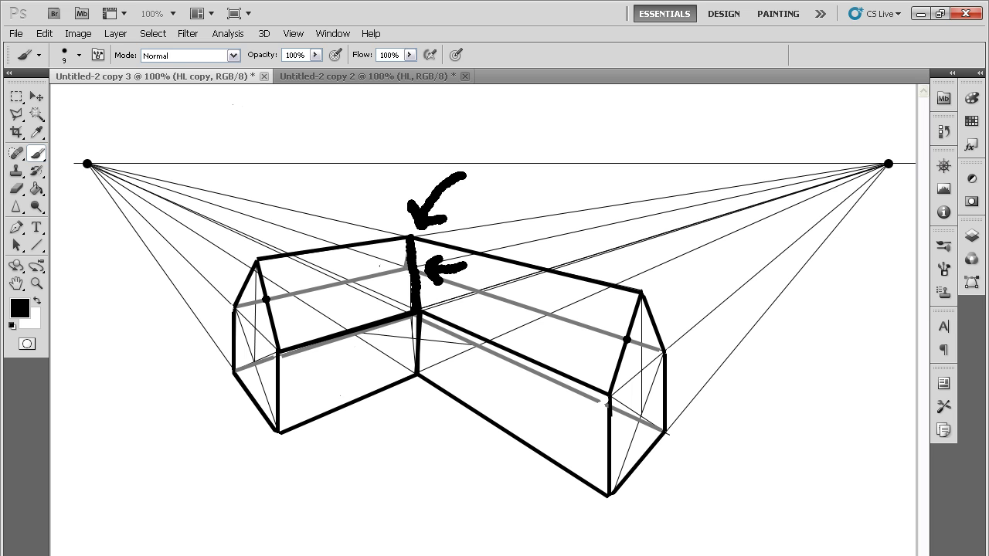
pyautogui.click(412, 234)
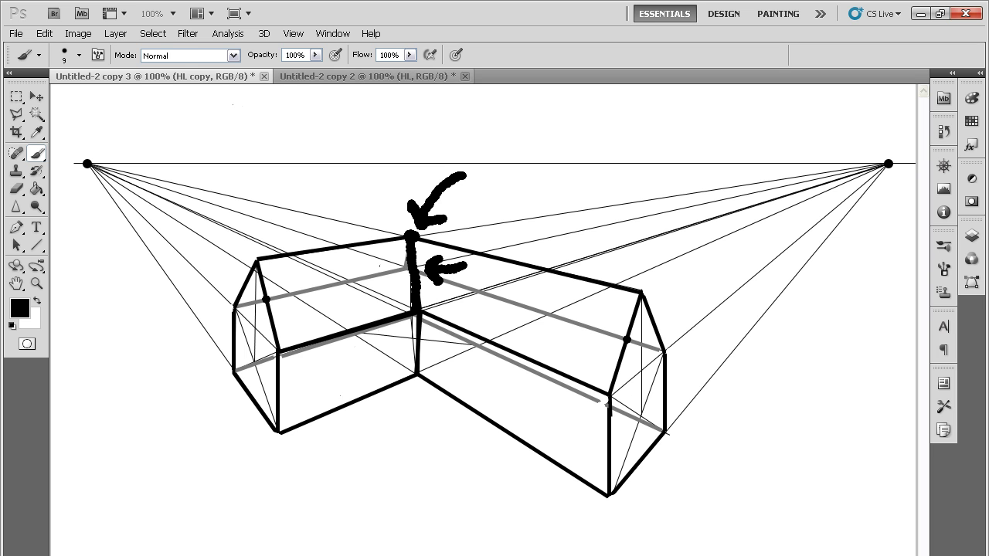
pyautogui.click(367, 75)
# - Draw three 1 px guidelines fanning from each of vp1 and vp2, crossing at the floor-plan corners
pyautogui.press('u')
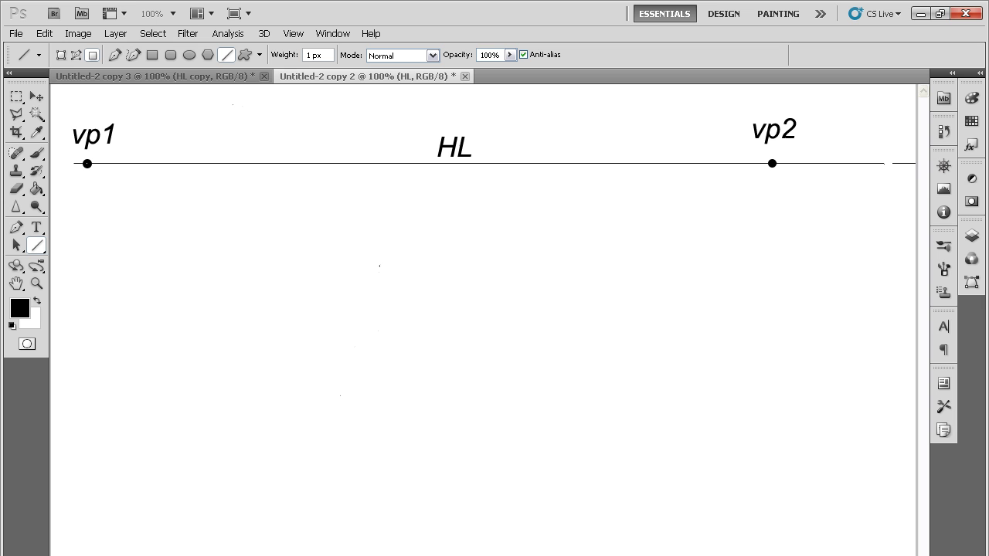
pyautogui.moveTo(87, 163); pyautogui.dragTo(727, 402)
pyautogui.moveTo(87, 163); pyautogui.dragTo(630, 485)
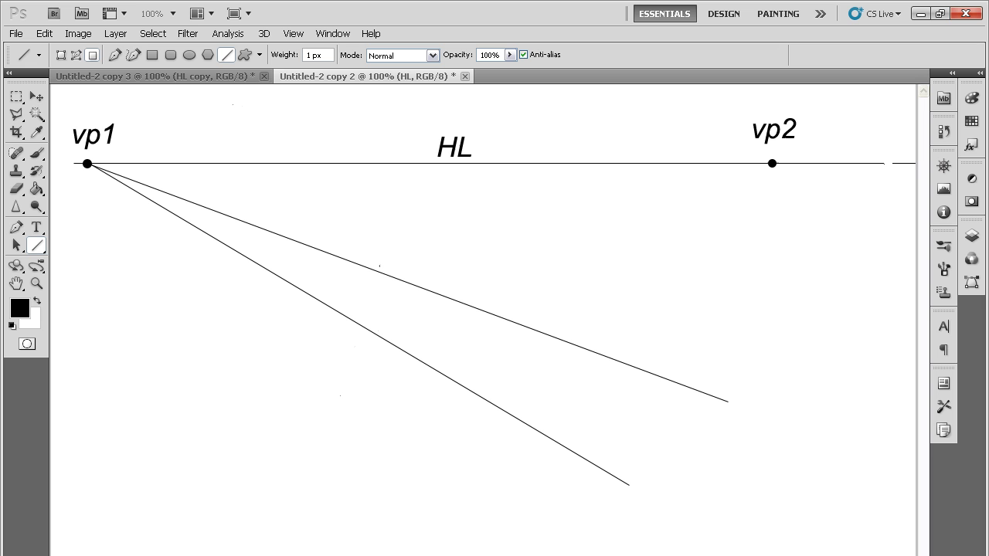
pyautogui.moveTo(772, 163); pyautogui.dragTo(620, 480)
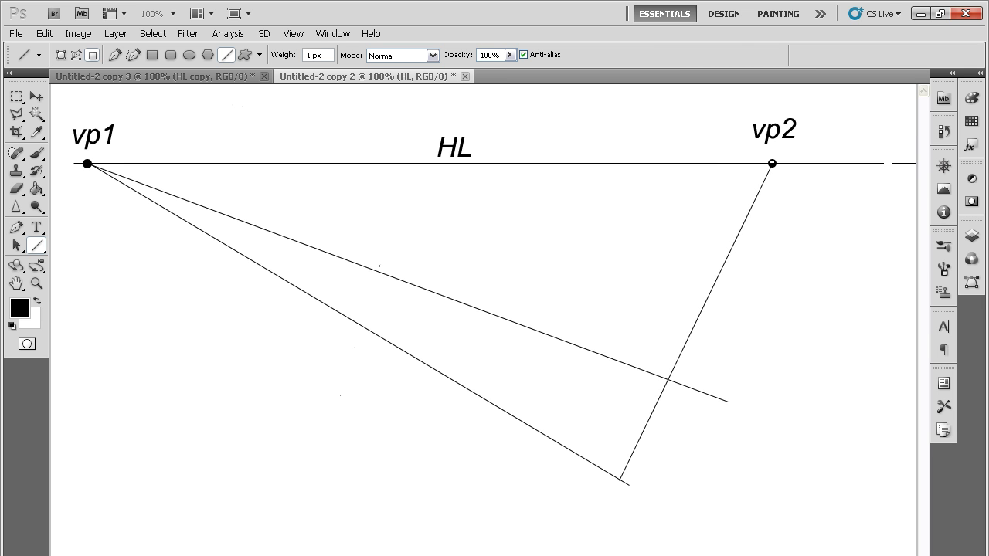
pyautogui.moveTo(772, 163); pyautogui.dragTo(201, 445)
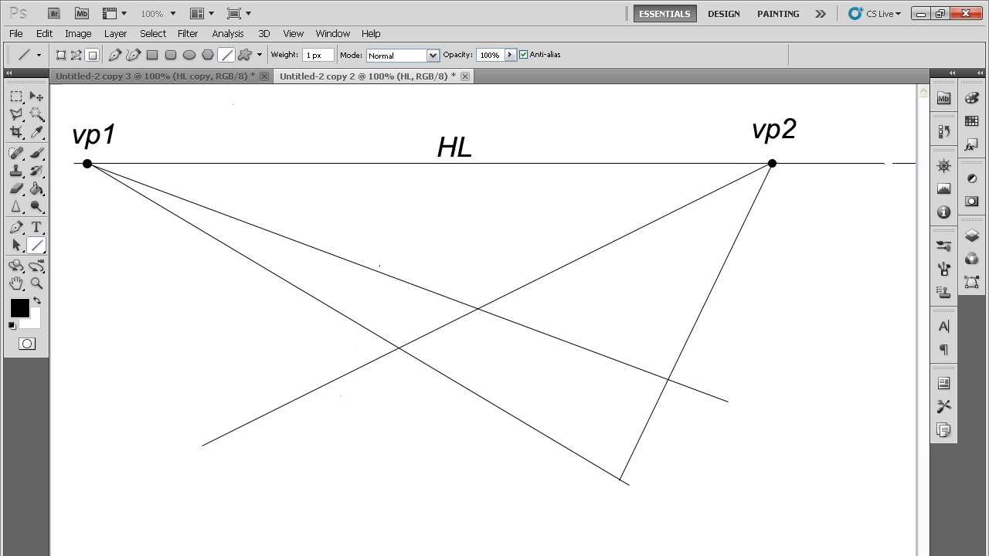
pyautogui.moveTo(771, 163); pyautogui.dragTo(310, 521)
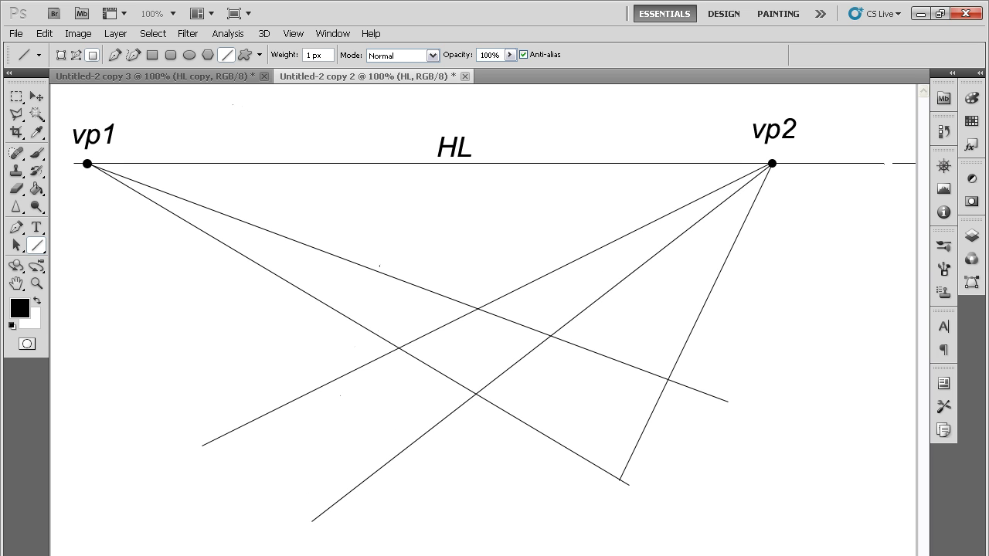
pyautogui.moveTo(87, 163); pyautogui.dragTo(313, 519)
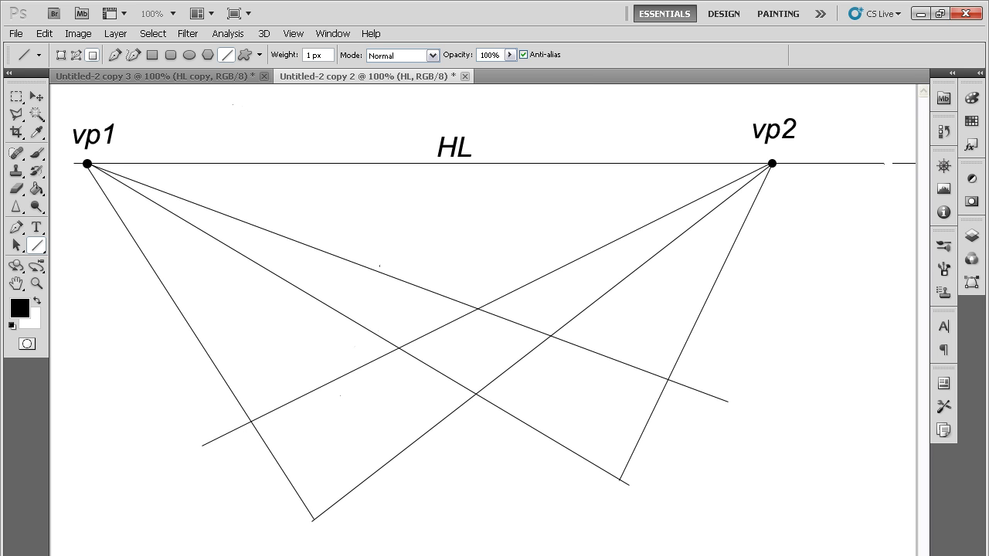
# - With a white 15 px brush, erase the overshooting guideline ends near the centre crossing
pyautogui.press('b')
pyautogui.press('x')
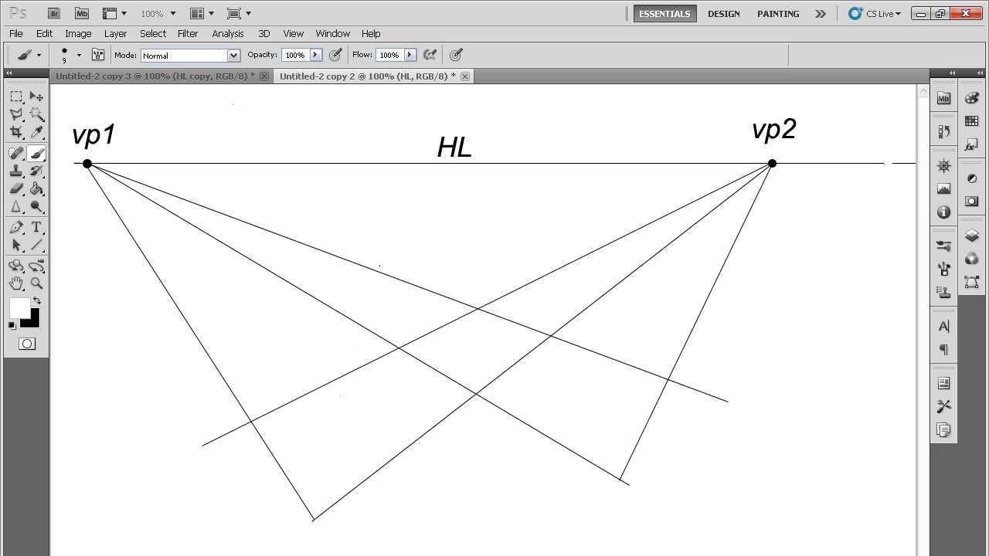
pyautogui.moveTo(415, 285); pyautogui.dragTo(425, 289)
pyautogui.press(']')
pyautogui.press(']')
pyautogui.moveTo(386, 274); pyautogui.dragTo(342, 258)
pyautogui.moveTo(426, 290)
pyautogui.mouseDown()
pyautogui.moveTo(456, 301)
pyautogui.moveTo(507, 295)
pyautogui.moveTo(604, 246)
pyautogui.moveTo(604, 293)
pyautogui.moveTo(562, 328)
pyautogui.mouseUp()
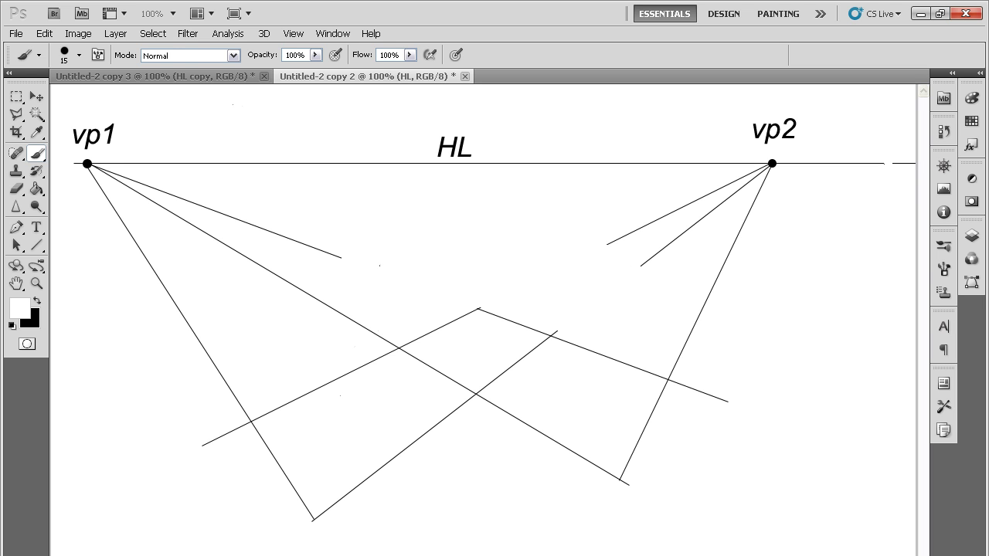
# - Erase the remaining overshoots on the vp2 side, bottom corner and left end, then restore black
pyautogui.moveTo(714, 285)
pyautogui.mouseDown()
pyautogui.moveTo(669, 378)
pyautogui.moveTo(729, 402)
pyautogui.mouseUp()
pyautogui.moveTo(621, 480); pyautogui.dragTo(629, 486)
pyautogui.moveTo(202, 445)
pyautogui.mouseDown()
pyautogui.moveTo(249, 422)
pyautogui.moveTo(179, 310)
pyautogui.mouseUp()
pyautogui.moveTo(235, 251); pyautogui.dragTo(393, 345)
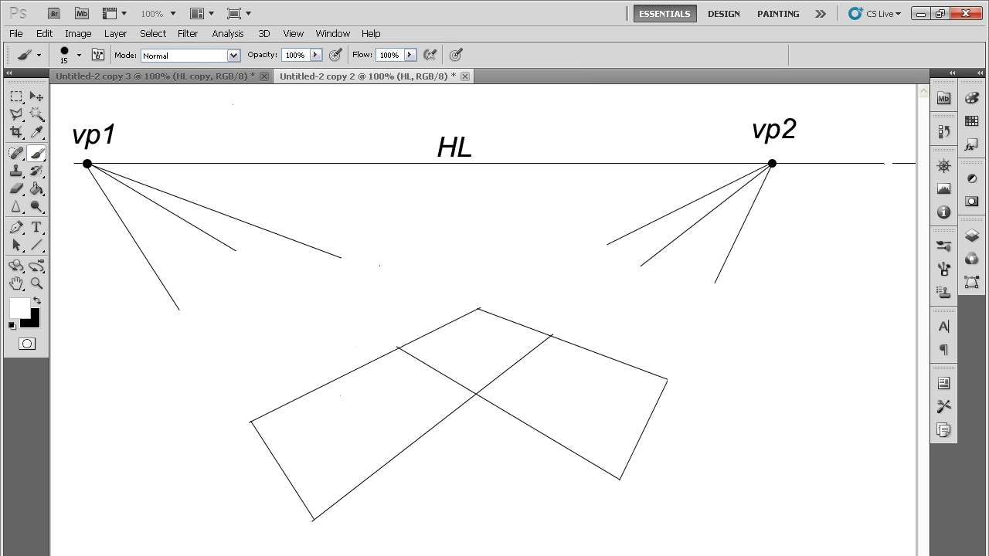
pyautogui.moveTo(342, 258); pyautogui.dragTo(277, 233)
pyautogui.press('x')
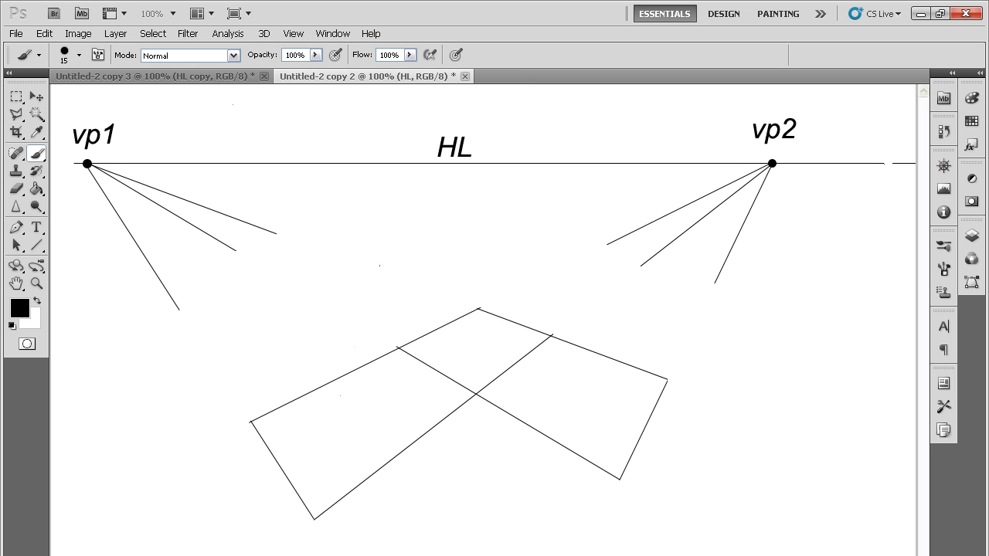
pyautogui.press('u')
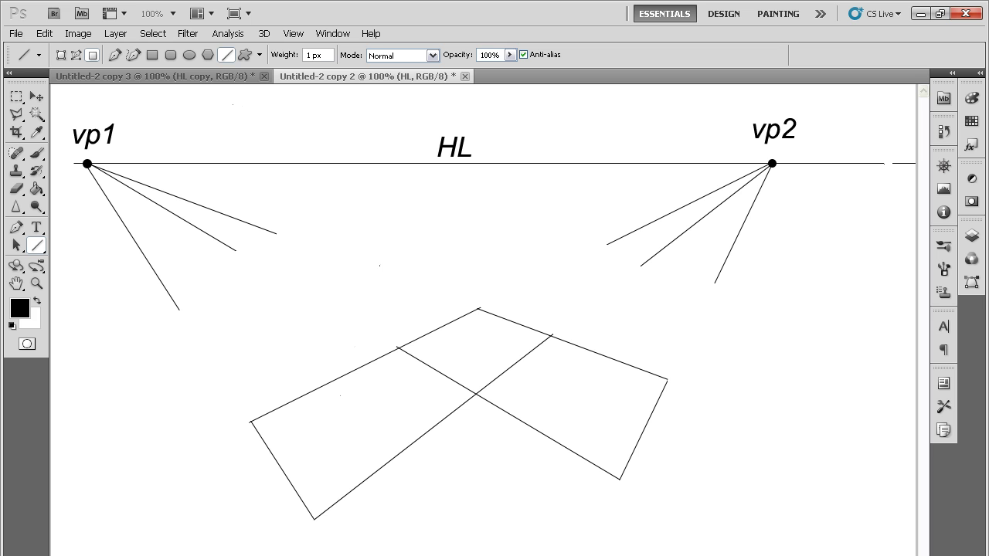
# - At 1 px weight, raise vertical edges at the right and front corners and link their tops to vp1 and vp2
pyautogui.click(315, 55)
pyautogui.write('1 px')
pyautogui.moveTo(87, 164); pyautogui.dragTo(681, 332)
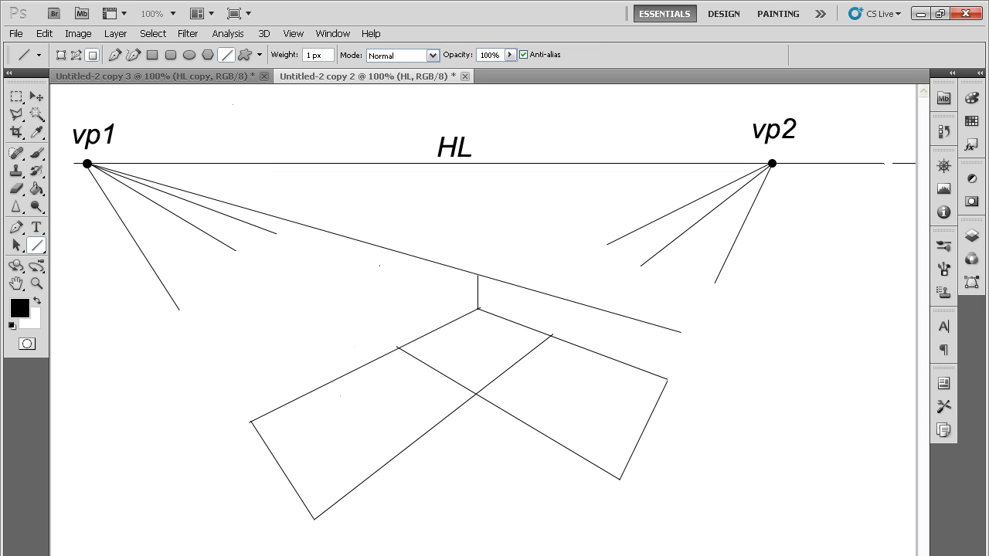
pyautogui.moveTo(668, 379); pyautogui.dragTo(667, 327)
pyautogui.moveTo(772, 163); pyautogui.dragTo(611, 411)
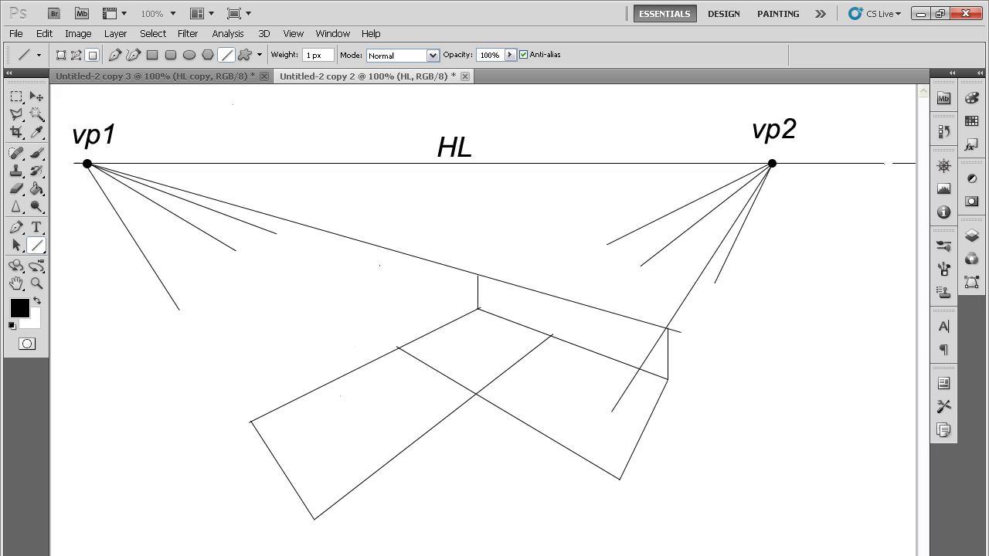
pyautogui.moveTo(619, 479); pyautogui.dragTo(619, 399)
pyautogui.moveTo(619, 399); pyautogui.dragTo(88, 164)
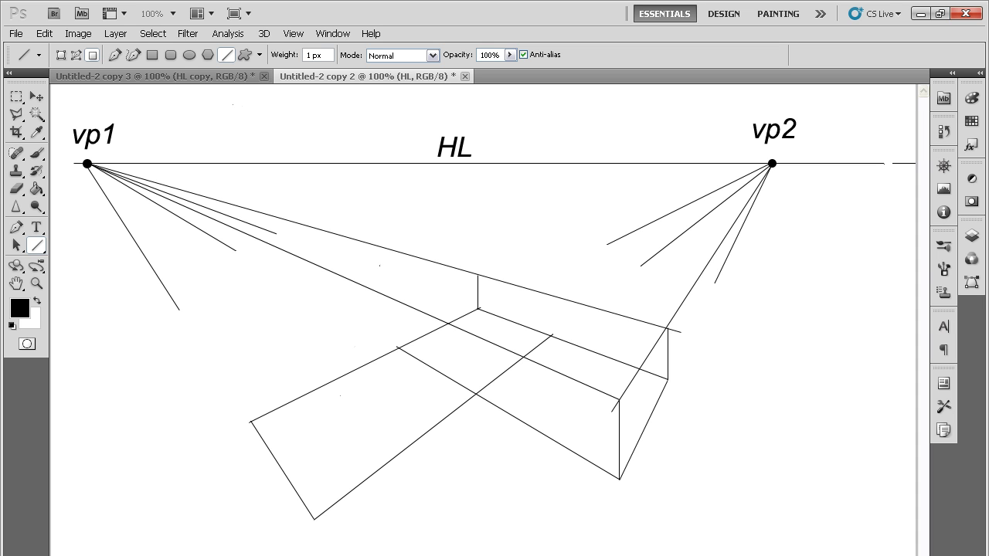
# - Raise verticals at the inner, front-left and far-left corners, joining their tops to vp1 and vp2
pyautogui.moveTo(477, 384); pyautogui.dragTo(477, 335)
pyautogui.moveTo(771, 163); pyautogui.dragTo(308, 431)
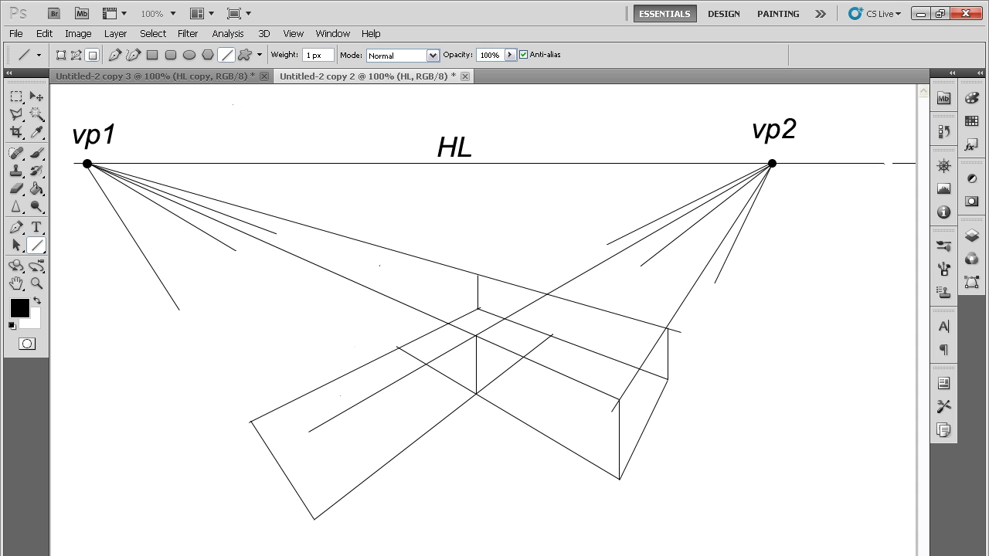
pyautogui.moveTo(315, 518); pyautogui.dragTo(314, 430)
pyautogui.moveTo(313, 430); pyautogui.dragTo(87, 164)
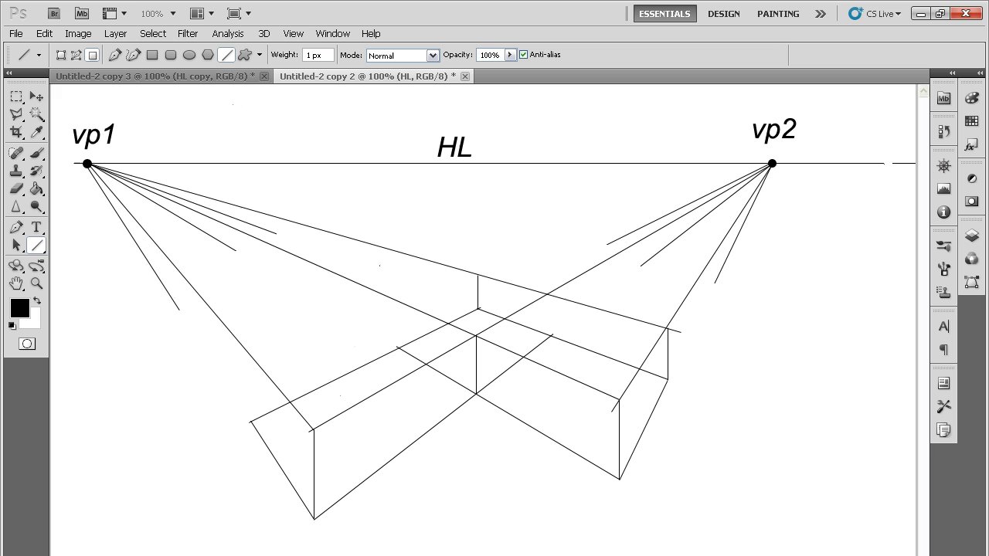
pyautogui.moveTo(251, 409); pyautogui.dragTo(252, 371)
pyautogui.moveTo(772, 163); pyautogui.dragTo(250, 355)
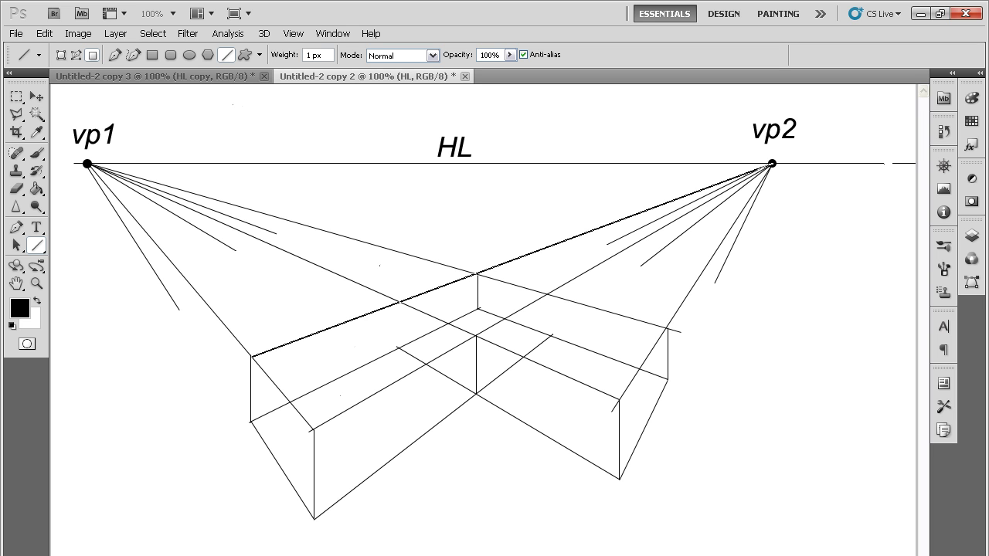
pyautogui.hotkey('ctrl', 'z')
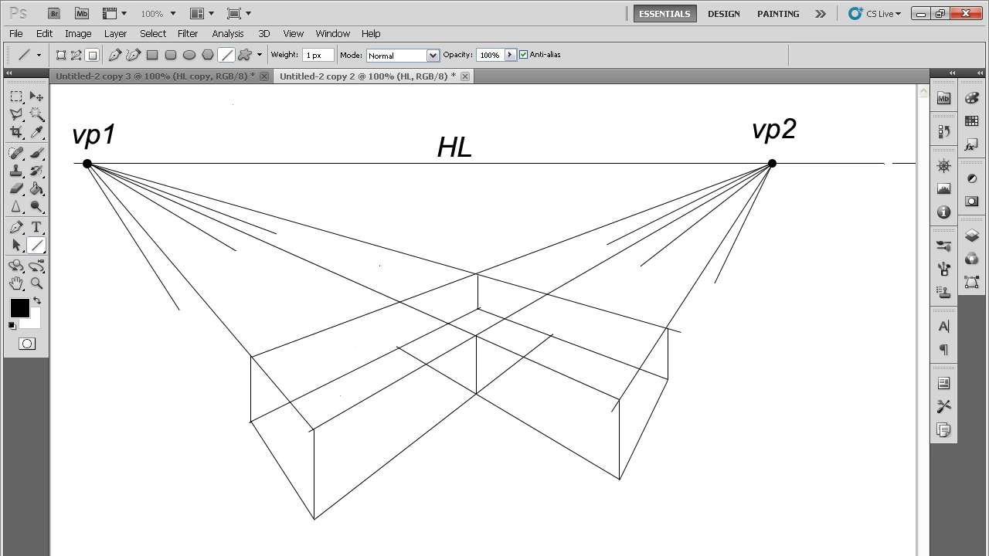
# - Paint out the excess vp1 and vp2 guideline lengths around the wall corners in white
pyautogui.click(36, 153)
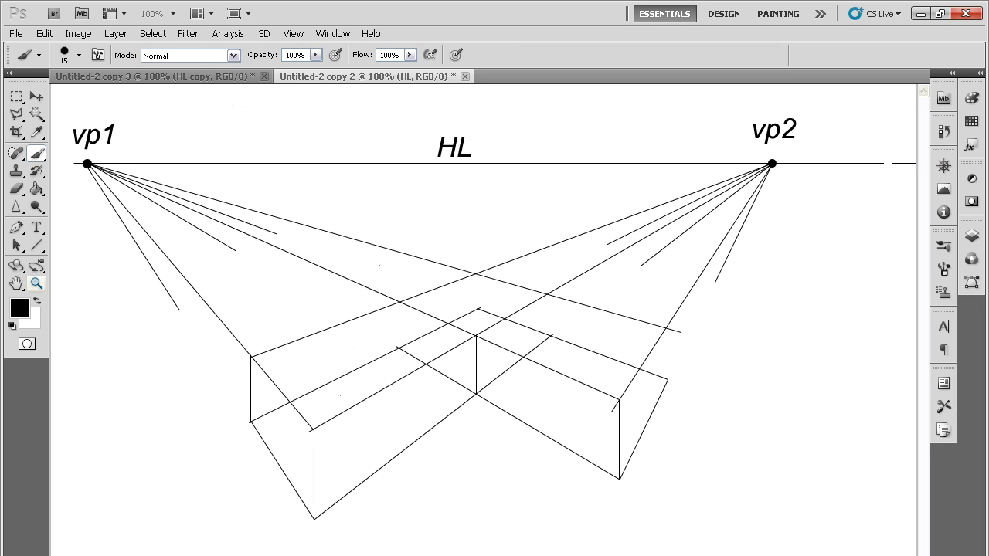
pyautogui.press('x')
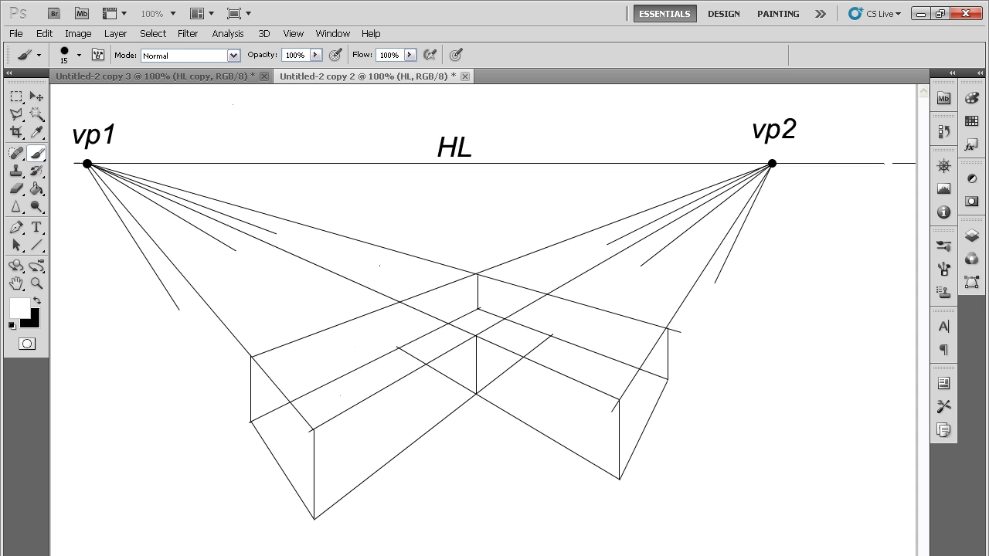
pyautogui.moveTo(669, 329); pyautogui.dragTo(704, 270)
pyautogui.moveTo(624, 250); pyautogui.dragTo(567, 284)
pyautogui.moveTo(657, 254); pyautogui.dragTo(642, 265)
pyautogui.moveTo(561, 241)
pyautogui.mouseDown()
pyautogui.moveTo(474, 275)
pyautogui.moveTo(343, 235)
pyautogui.moveTo(350, 281)
pyautogui.moveTo(384, 296)
pyautogui.mouseUp()
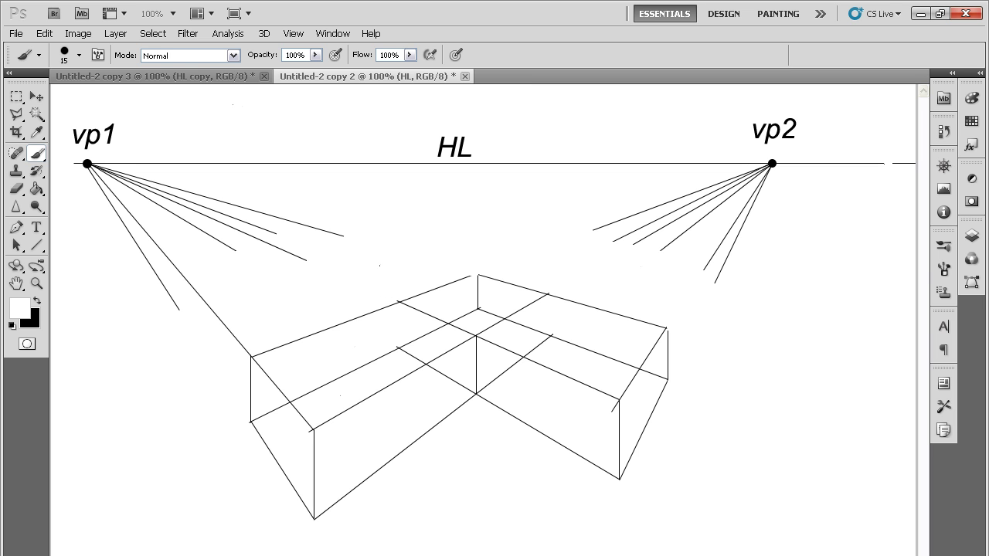
pyautogui.moveTo(182, 275); pyautogui.dragTo(241, 345)
pyautogui.moveTo(273, 245)
pyautogui.mouseDown()
pyautogui.moveTo(316, 228)
pyautogui.moveTo(277, 217)
pyautogui.mouseUp()
pyautogui.moveTo(611, 411); pyautogui.dragTo(619, 402)
pyautogui.press('u')
pyautogui.press('x')
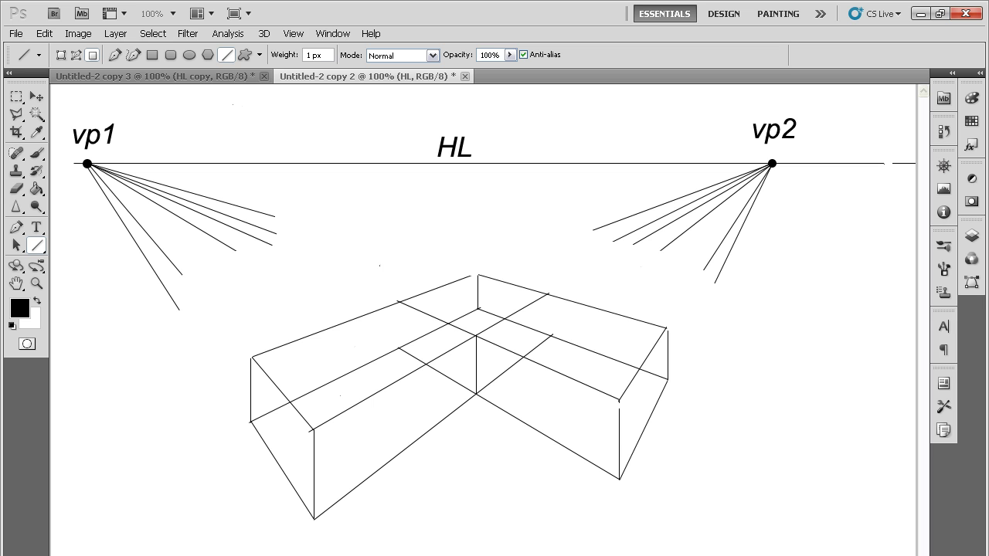
# - With a 9 px white brush, erase three line pieces inside the overlap of the two boxes
pyautogui.click(36, 152)
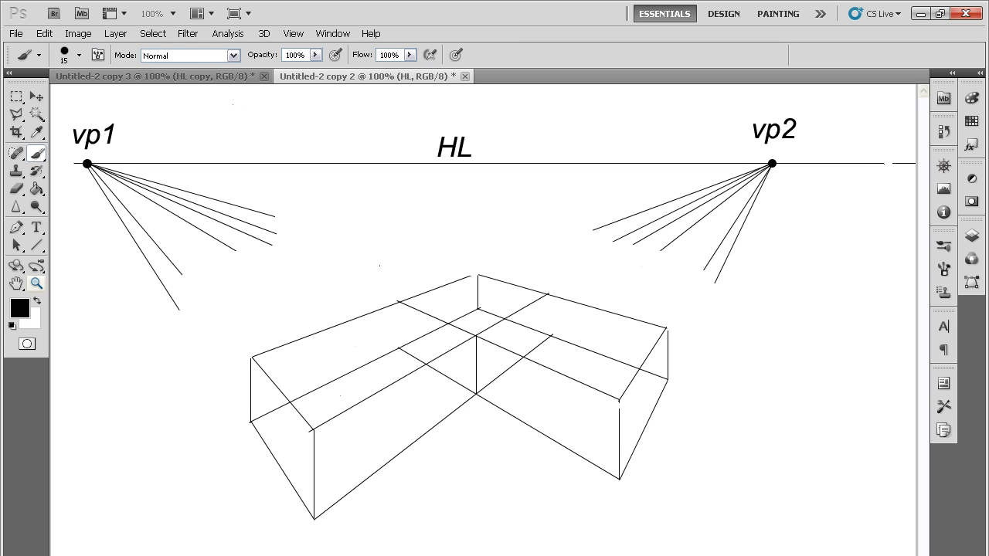
pyautogui.press('x')
pyautogui.press('[')
pyautogui.press('[')
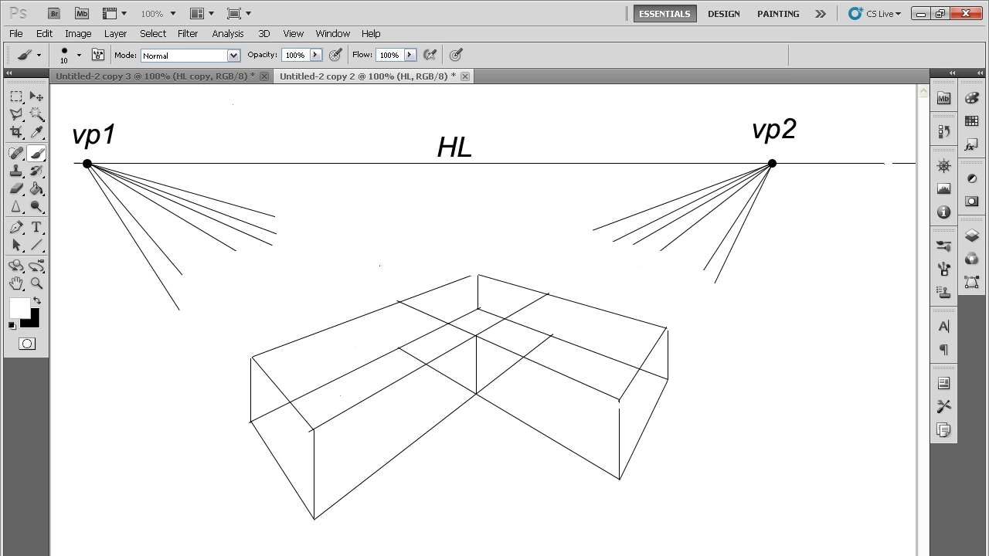
pyautogui.moveTo(405, 305); pyautogui.dragTo(415, 309)
pyautogui.moveTo(450, 324); pyautogui.dragTo(460, 329)
pyautogui.moveTo(488, 328); pyautogui.dragTo(524, 307)
# - In black, cross the left end wall with diagonals and raise a centre line above it
pyautogui.press('u')
pyautogui.press('x')
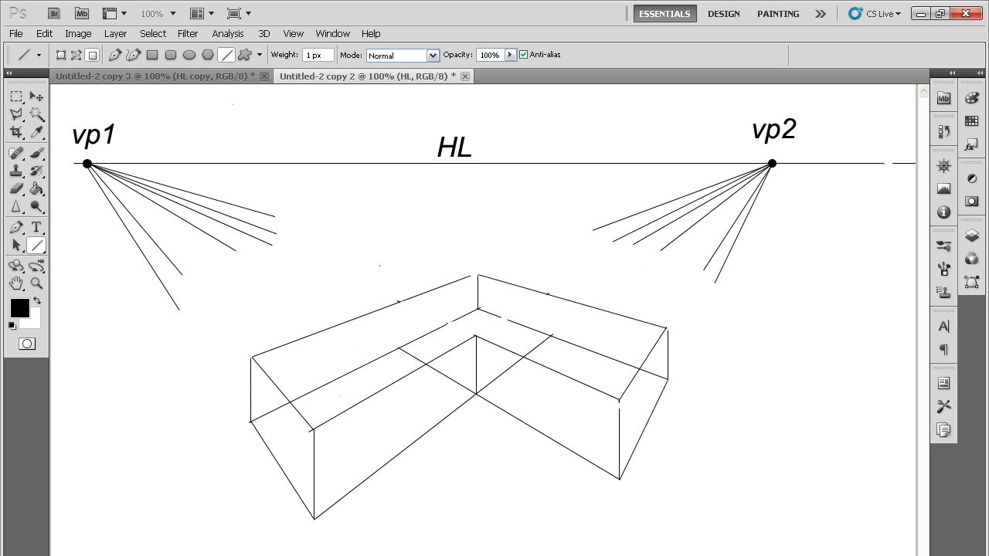
pyautogui.moveTo(252, 358); pyautogui.dragTo(315, 517)
pyautogui.moveTo(312, 429); pyautogui.dragTo(250, 422)
pyautogui.moveTo(278, 423); pyautogui.dragTo(278, 299)
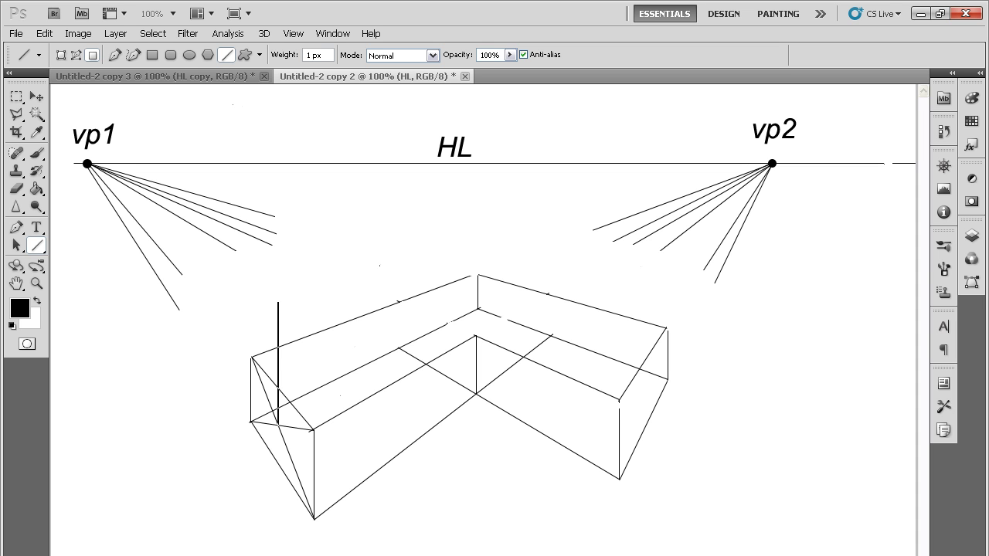
# - Slope the gable from its peak to both end corners and run the ridge to vp2
pyautogui.moveTo(278, 302); pyautogui.dragTo(278, 302)
pyautogui.moveTo(278, 303); pyautogui.dragTo(252, 357)
pyautogui.moveTo(277, 304)
pyautogui.mouseDown()
pyautogui.moveTo(323, 423)
pyautogui.moveTo(313, 430)
pyautogui.mouseUp()
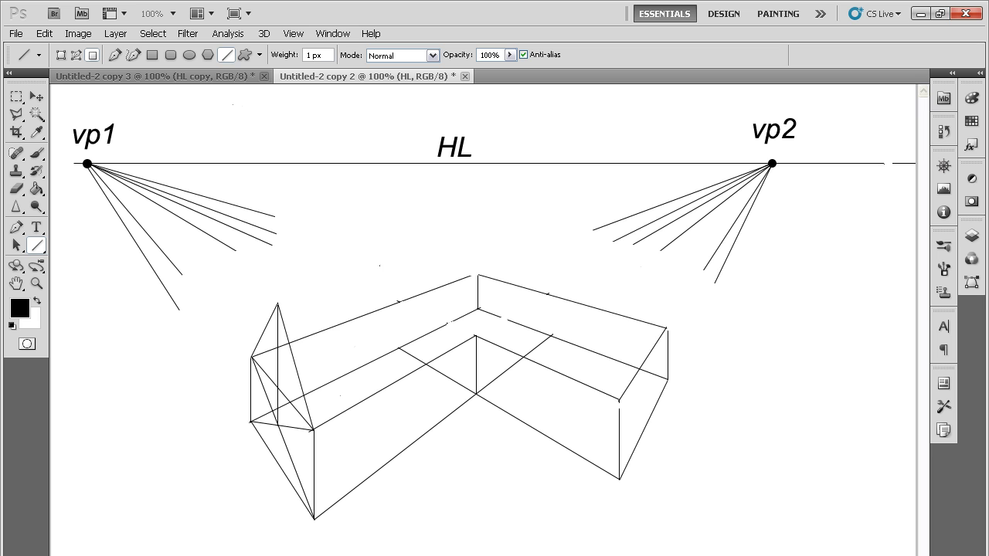
pyautogui.moveTo(277, 303)
pyautogui.mouseDown()
pyautogui.moveTo(349, 274)
pyautogui.moveTo(772, 164)
pyautogui.mouseUp()
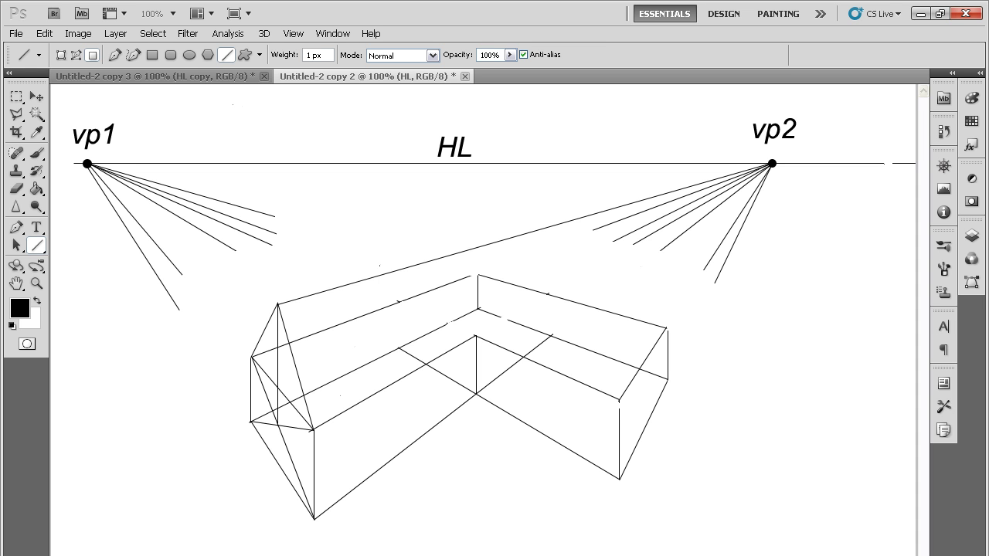
# - Draw both diagonals across the right end face, discarding the stray line from vp1
pyautogui.moveTo(666, 330); pyautogui.dragTo(620, 477)
pyautogui.moveTo(620, 399)
pyautogui.mouseDown()
pyautogui.moveTo(667, 378)
pyautogui.moveTo(648, 357)
pyautogui.moveTo(648, 284)
pyautogui.mouseUp()
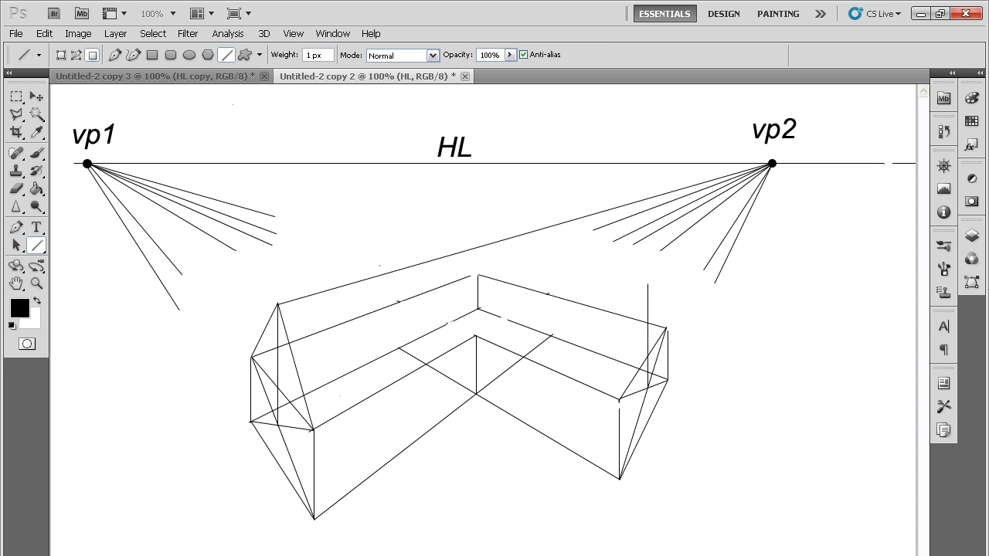
pyautogui.moveTo(87, 164); pyautogui.dragTo(647, 287)
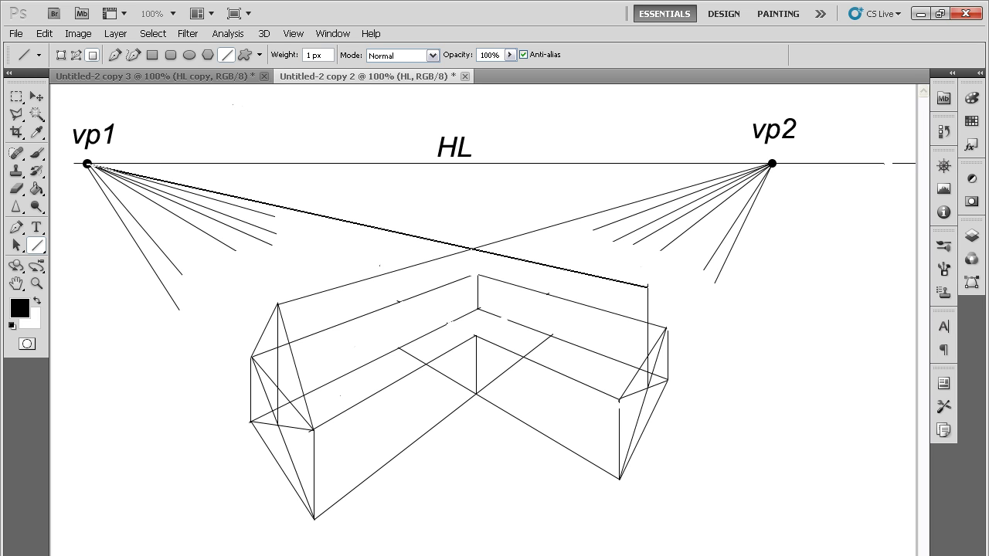
pyautogui.moveTo(648, 288)
pyautogui.mouseDown()
pyautogui.moveTo(647, 305)
pyautogui.moveTo(647, 287)
pyautogui.mouseUp()
pyautogui.moveTo(647, 286); pyautogui.dragTo(648, 286)
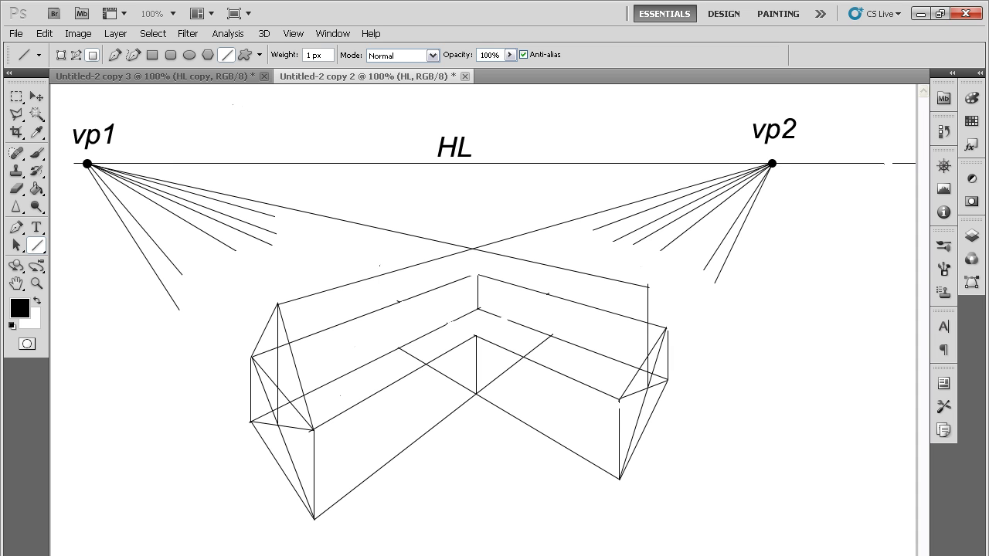
pyautogui.hotkey('ctrl', 'z')
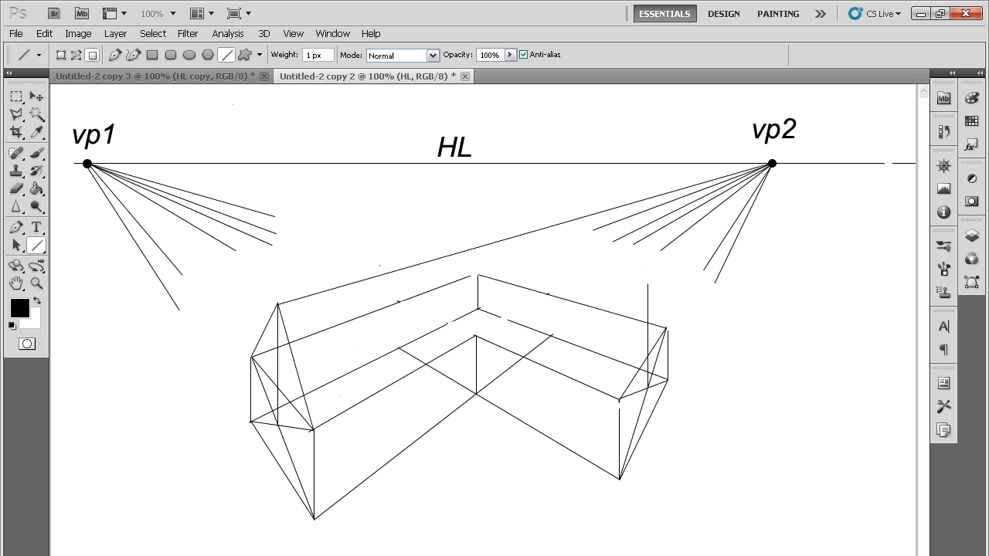
# - Set the foreground colour to a strong blue
pyautogui.click(20, 308)
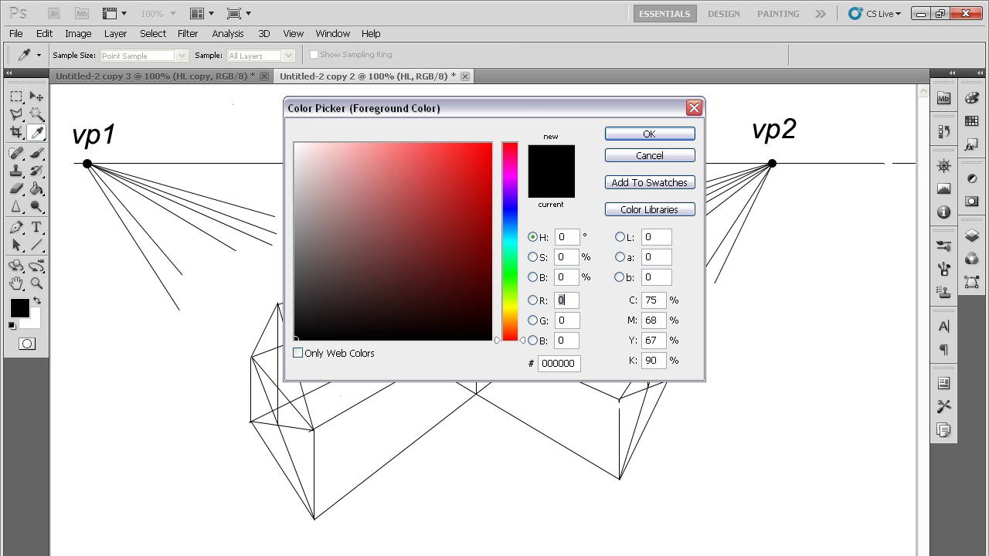
pyautogui.click(510, 207)
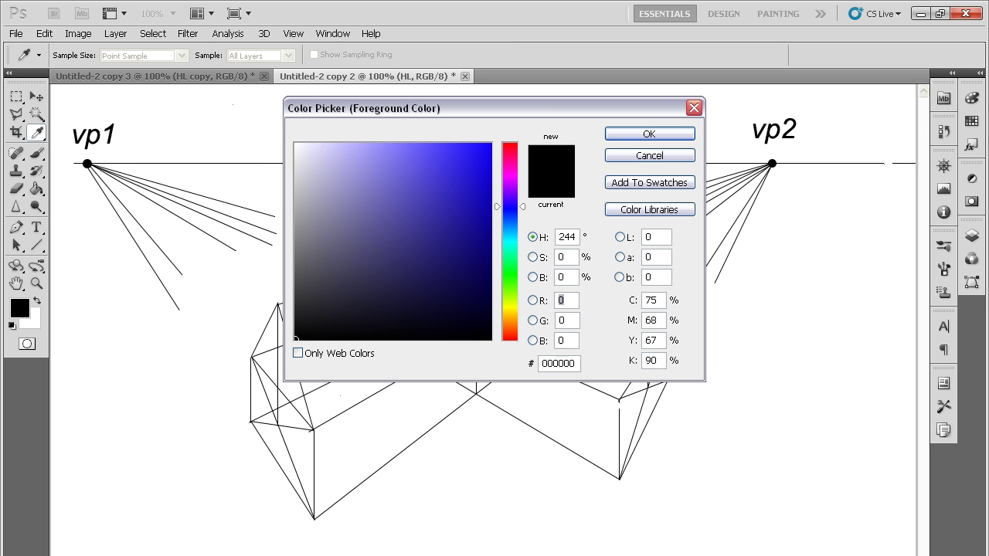
pyautogui.click(479, 153)
pyautogui.click(649, 133)
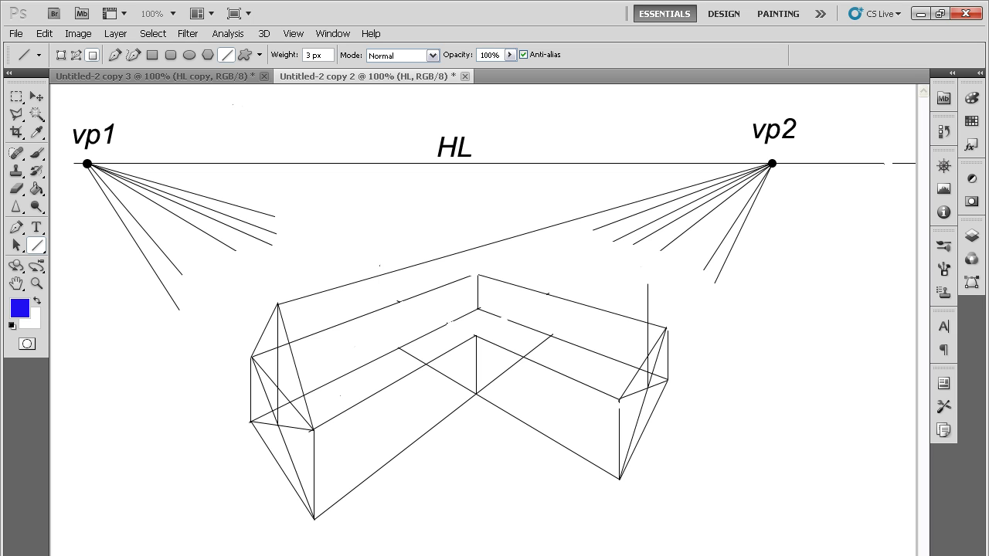
# - Draw a blue square with crossing diagonals at the inner corner and a vertical rising above it
pyautogui.moveTo(400, 349); pyautogui.dragTo(477, 310)
pyautogui.moveTo(529, 334); pyautogui.dragTo(401, 349)
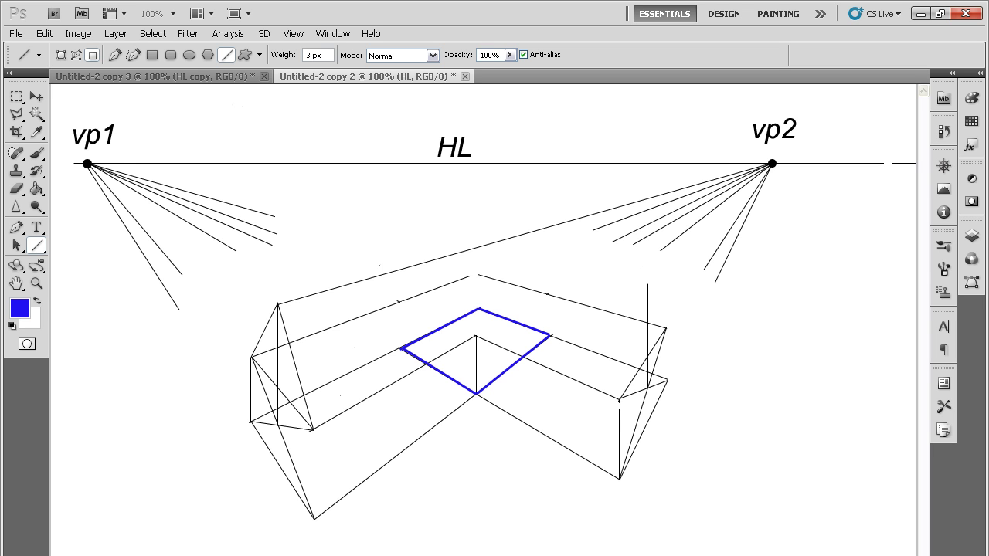
pyautogui.moveTo(478, 310); pyautogui.dragTo(477, 393)
pyautogui.moveTo(401, 348); pyautogui.dragTo(549, 336)
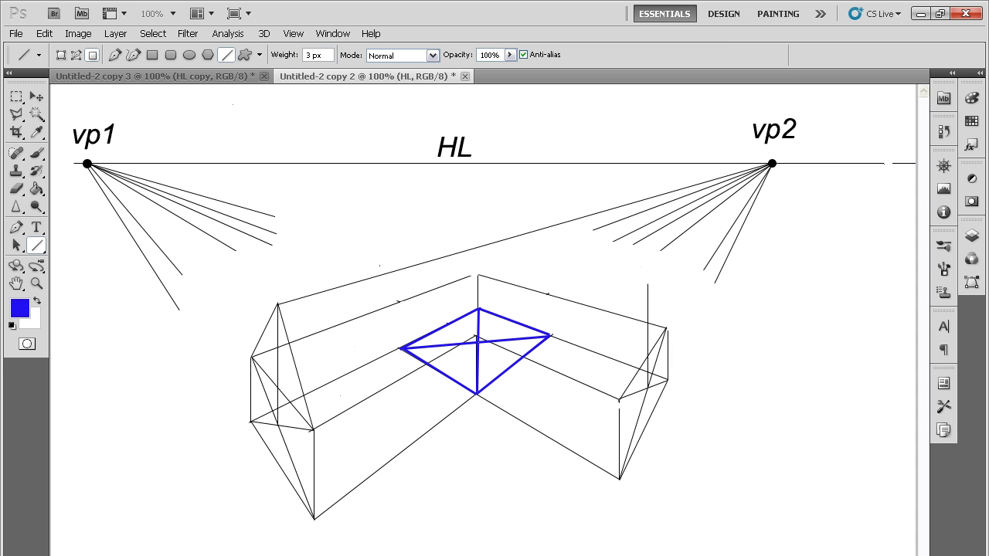
pyautogui.moveTo(479, 310); pyautogui.dragTo(479, 340)
pyautogui.moveTo(479, 275); pyautogui.dragTo(479, 248)
# - In black, draw the ridge from vp1 to the right gable peak, both right gable slopes, and a line from vp2 toward the inner roof
pyautogui.press('d')
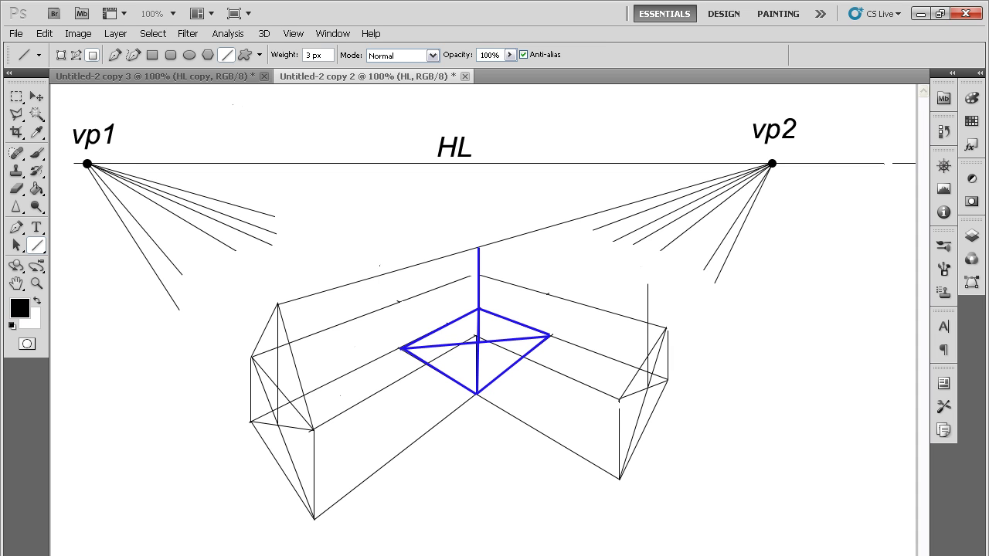
pyautogui.moveTo(87, 164)
pyautogui.mouseDown()
pyautogui.moveTo(408, 201)
pyautogui.moveTo(647, 285)
pyautogui.mouseUp()
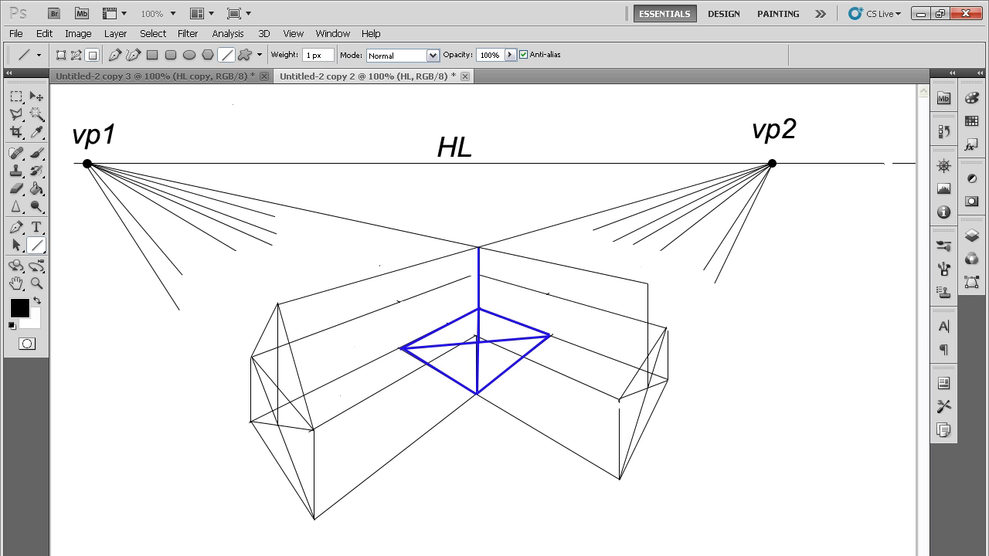
pyautogui.moveTo(647, 285); pyautogui.dragTo(619, 400)
pyautogui.moveTo(647, 285); pyautogui.dragTo(666, 330)
pyautogui.moveTo(772, 164); pyautogui.dragTo(592, 230)
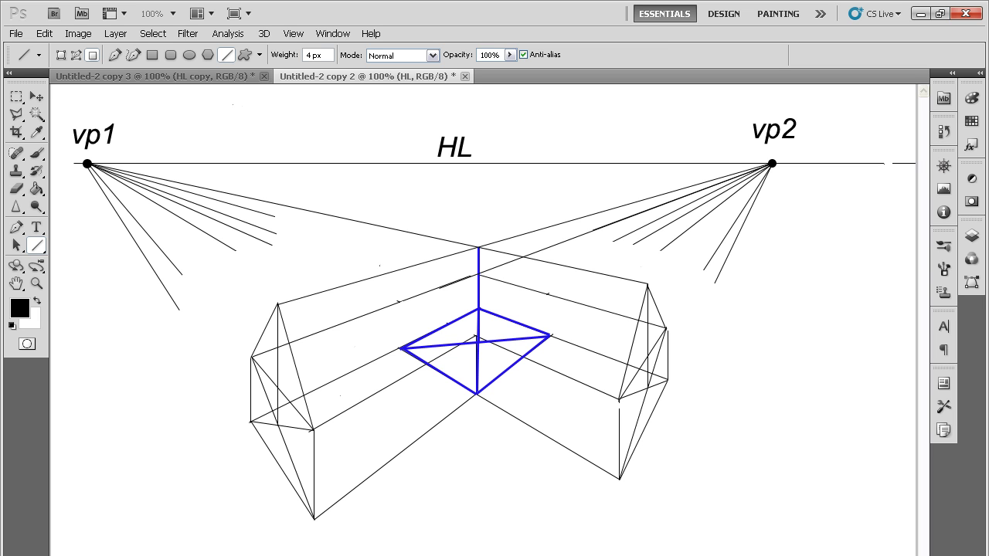
# - Retrace both gables, the ridges, and the inner-corner, right-end and left-wing wall edges in thick black
pyautogui.moveTo(278, 303); pyautogui.dragTo(312, 430)
pyautogui.moveTo(266, 329); pyautogui.dragTo(251, 359)
pyautogui.moveTo(278, 304)
pyautogui.mouseDown()
pyautogui.moveTo(478, 248)
pyautogui.moveTo(646, 284)
pyautogui.mouseUp()
pyautogui.moveTo(646, 285)
pyautogui.mouseDown()
pyautogui.moveTo(667, 330)
pyautogui.moveTo(641, 293)
pyautogui.moveTo(618, 399)
pyautogui.mouseUp()
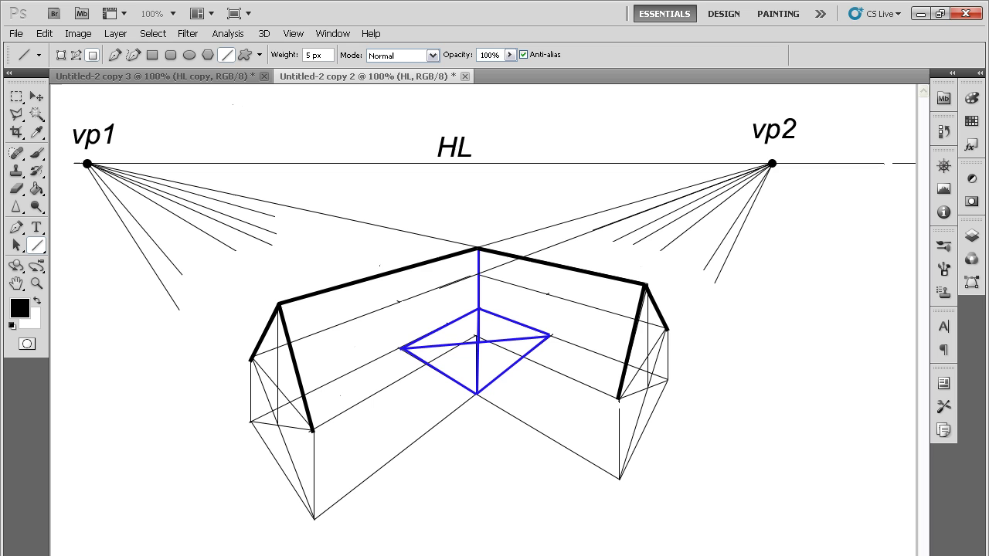
pyautogui.moveTo(667, 330)
pyautogui.mouseDown()
pyautogui.moveTo(668, 382)
pyautogui.moveTo(619, 479)
pyautogui.moveTo(618, 399)
pyautogui.moveTo(476, 337)
pyautogui.moveTo(475, 394)
pyautogui.moveTo(619, 479)
pyautogui.mouseUp()
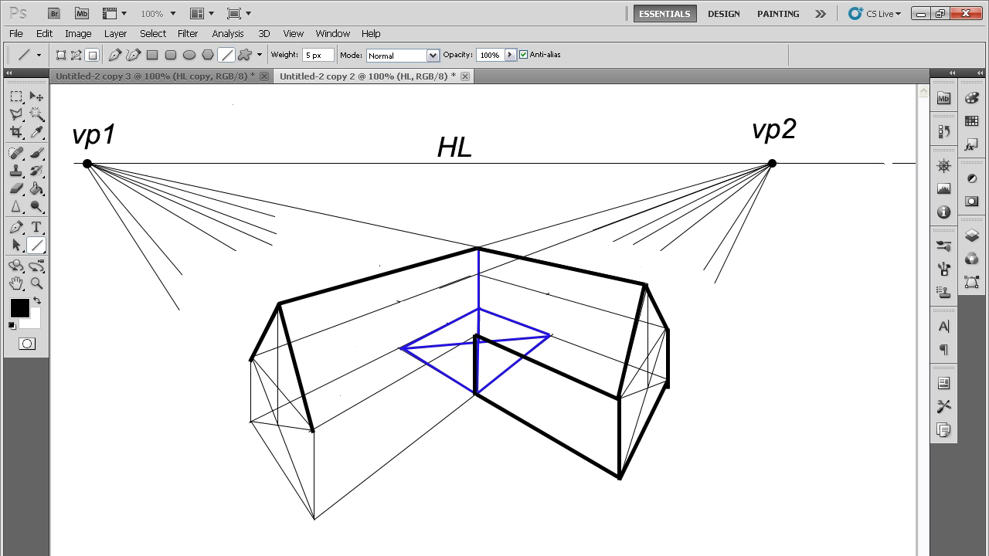
pyautogui.moveTo(476, 337)
pyautogui.mouseDown()
pyautogui.moveTo(325, 407)
pyautogui.moveTo(312, 430)
pyautogui.moveTo(313, 518)
pyautogui.moveTo(475, 394)
pyautogui.mouseUp()
pyautogui.moveTo(314, 518)
pyautogui.mouseDown()
pyautogui.moveTo(250, 422)
pyautogui.moveTo(251, 360)
pyautogui.mouseUp()
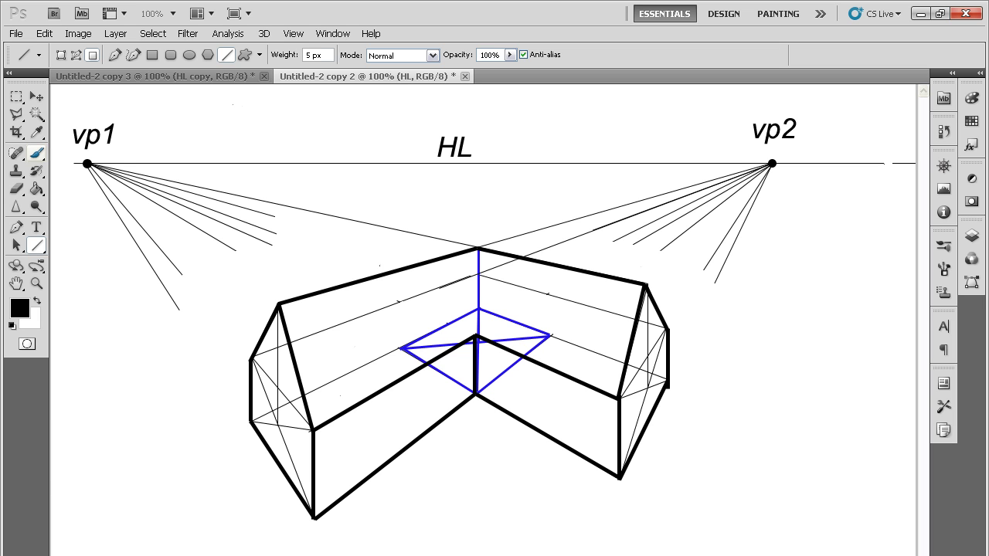
# - Switch to the Brush tool with a white 15 px brush
pyautogui.click(36, 152)
pyautogui.press('x')
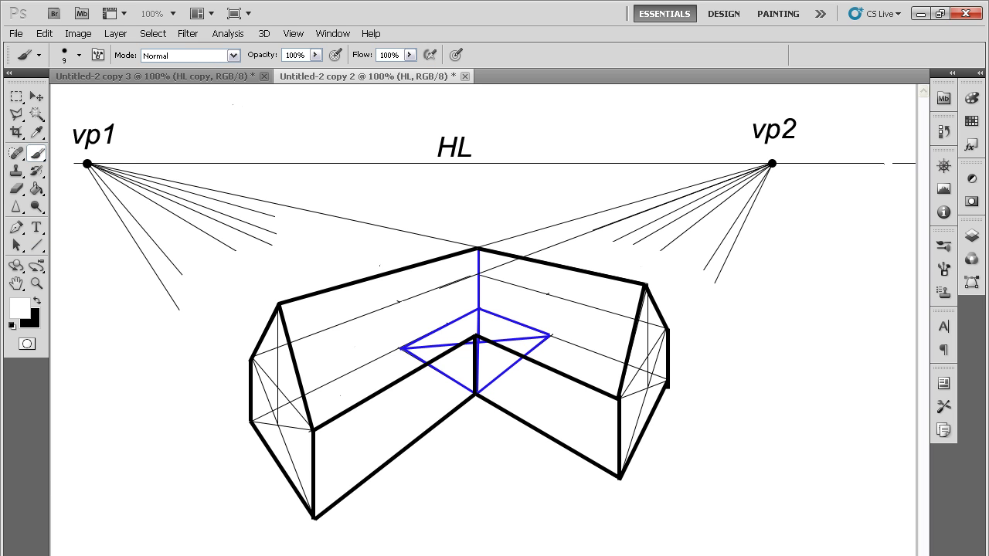
pyautogui.press(']')
pyautogui.press(']')
pyautogui.press('[')
pyautogui.press(']')
# - Paint out the blue inner-corner square and the thin construction lines across both roofs
pyautogui.moveTo(479, 255)
pyautogui.mouseDown()
pyautogui.moveTo(479, 277)
pyautogui.moveTo(469, 277)
pyautogui.moveTo(479, 302)
pyautogui.mouseUp()
pyautogui.moveTo(490, 269)
pyautogui.mouseDown()
pyautogui.moveTo(533, 291)
pyautogui.moveTo(602, 311)
pyautogui.mouseUp()
pyautogui.moveTo(468, 308); pyautogui.dragTo(545, 337)
pyautogui.moveTo(478, 314)
pyautogui.mouseDown()
pyautogui.moveTo(478, 332)
pyautogui.moveTo(553, 338)
pyautogui.mouseUp()
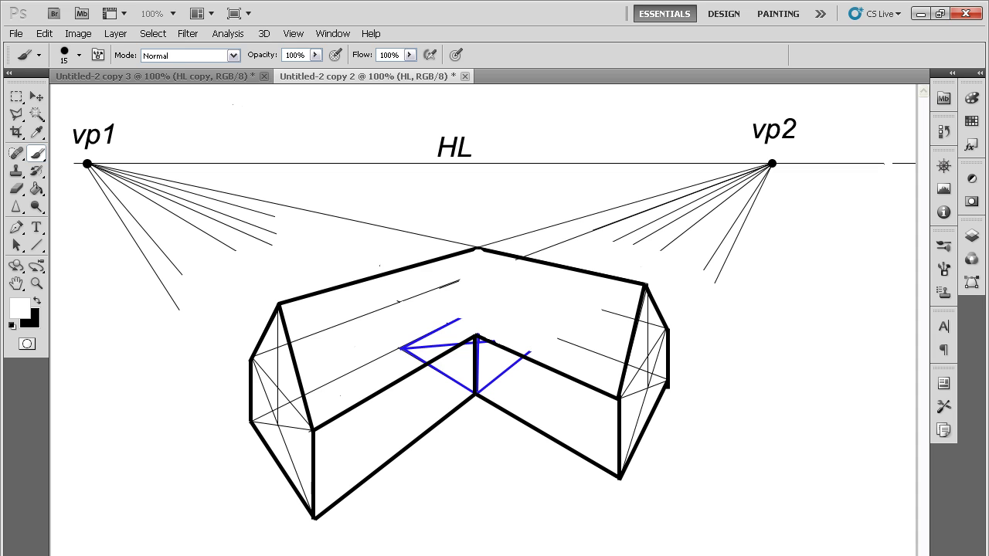
pyautogui.moveTo(461, 278); pyautogui.dragTo(302, 339)
pyautogui.moveTo(312, 391); pyautogui.dragTo(462, 317)
pyautogui.moveTo(410, 359); pyautogui.dragTo(449, 345)
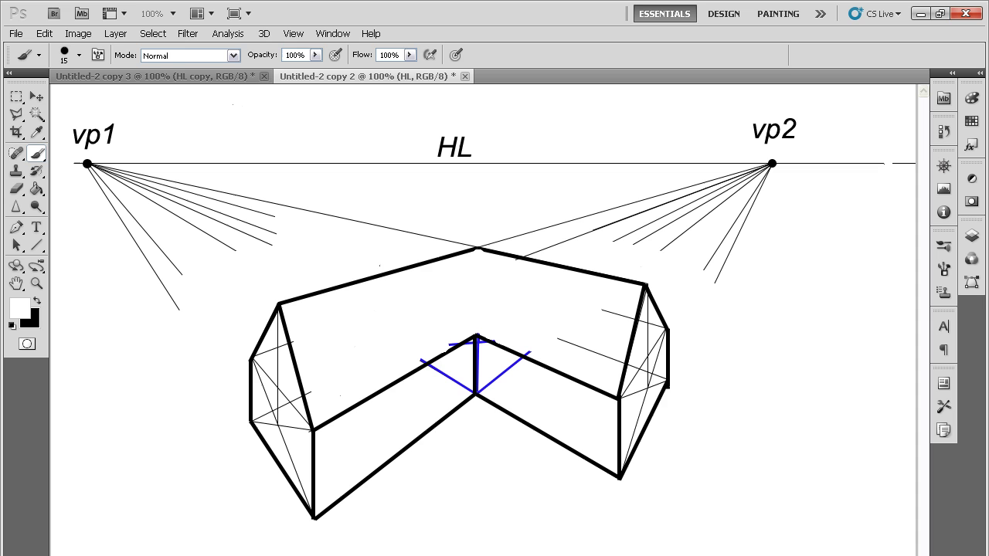
pyautogui.moveTo(460, 386)
pyautogui.mouseDown()
pyautogui.moveTo(425, 362)
pyautogui.moveTo(468, 390)
pyautogui.moveTo(513, 365)
pyautogui.mouseUp()
pyautogui.moveTo(556, 338); pyautogui.dragTo(616, 360)
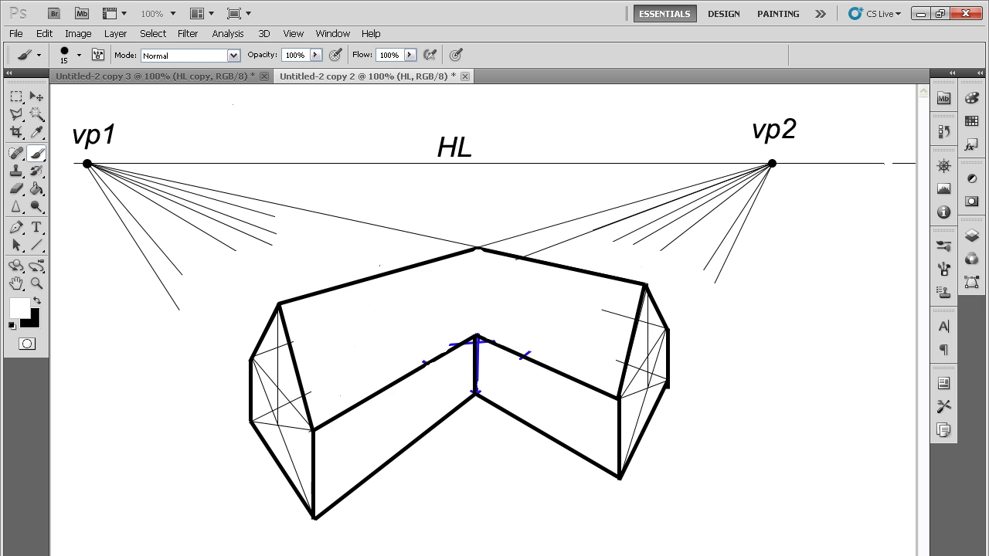
pyautogui.moveTo(601, 311); pyautogui.dragTo(627, 318)
# - Erase the leftover construction lines inside the left and right gable end faces
pyautogui.moveTo(258, 355)
pyautogui.mouseDown()
pyautogui.moveTo(285, 342)
pyautogui.moveTo(275, 400)
pyautogui.moveTo(268, 374)
pyautogui.moveTo(290, 442)
pyautogui.mouseUp()
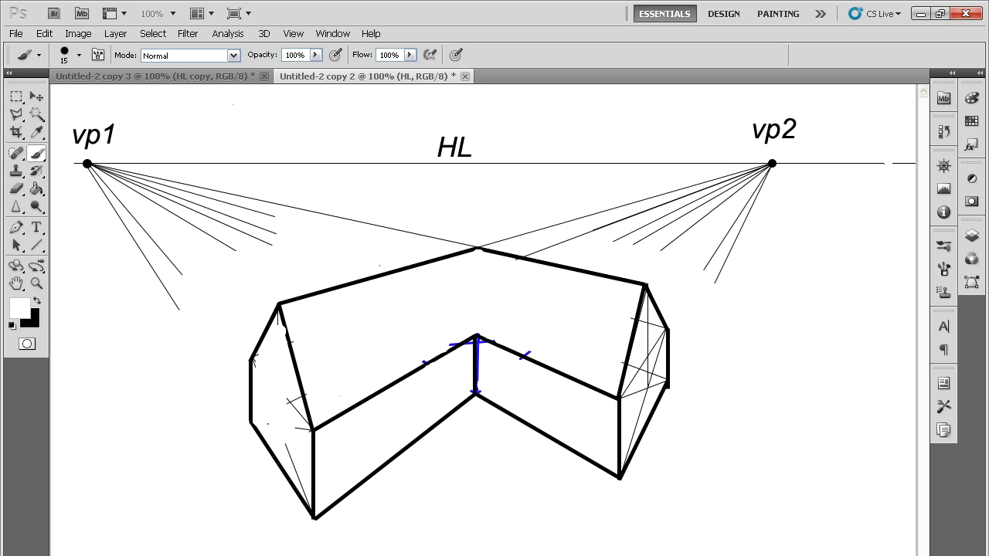
pyautogui.moveTo(292, 400)
pyautogui.mouseDown()
pyautogui.moveTo(288, 455)
pyautogui.moveTo(312, 488)
pyautogui.mouseUp()
pyautogui.moveTo(657, 349)
pyautogui.mouseDown()
pyautogui.moveTo(623, 397)
pyautogui.moveTo(643, 404)
pyautogui.mouseUp()
pyautogui.moveTo(649, 316)
pyautogui.mouseDown()
pyautogui.moveTo(635, 347)
pyautogui.moveTo(634, 322)
pyautogui.mouseUp()
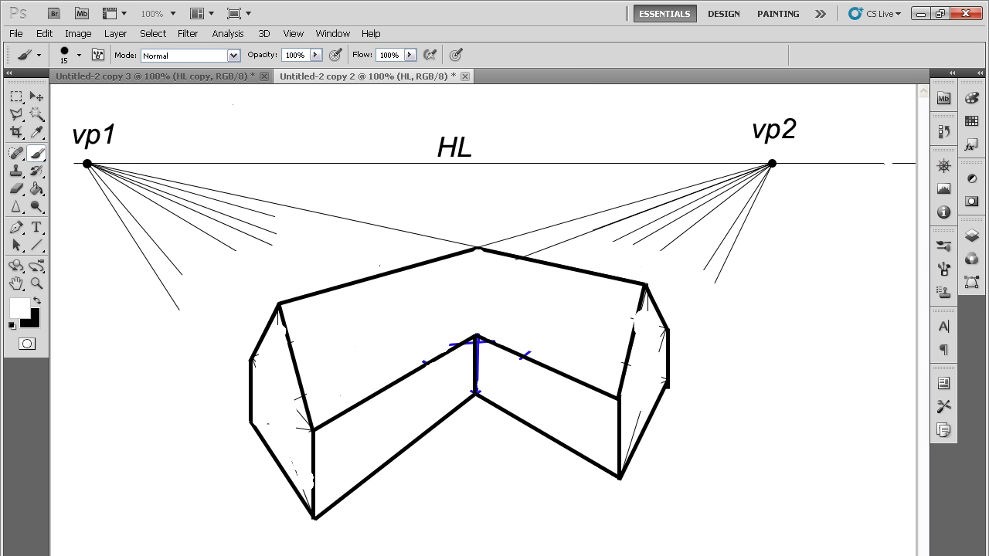
# - Draw a black valley line from the ridges' meeting point down to the inner wall corner
pyautogui.press('u')
pyautogui.press('x')
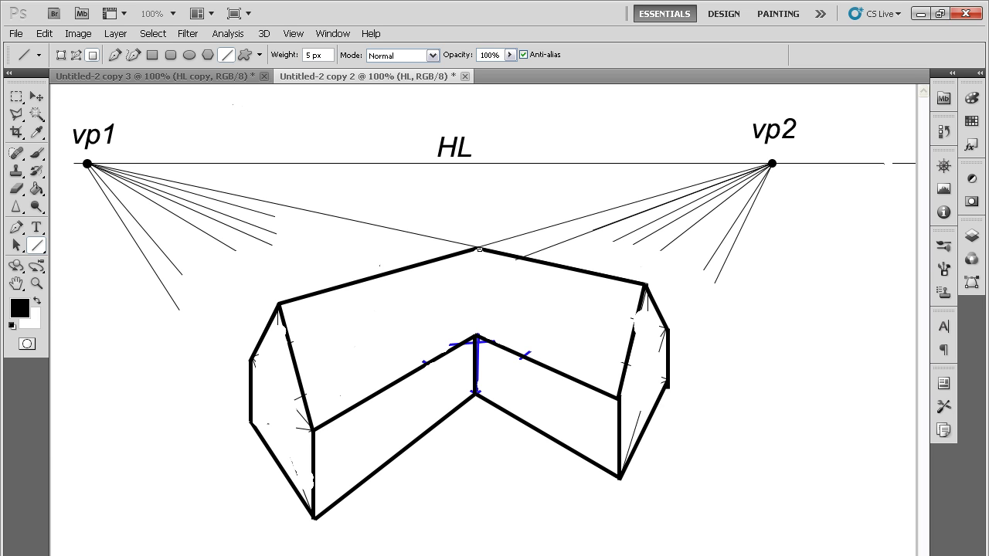
pyautogui.moveTo(479, 249); pyautogui.dragTo(475, 333)
# - Paint a black arrow pointing at the valley line with a 7 px brush
pyautogui.press('b')
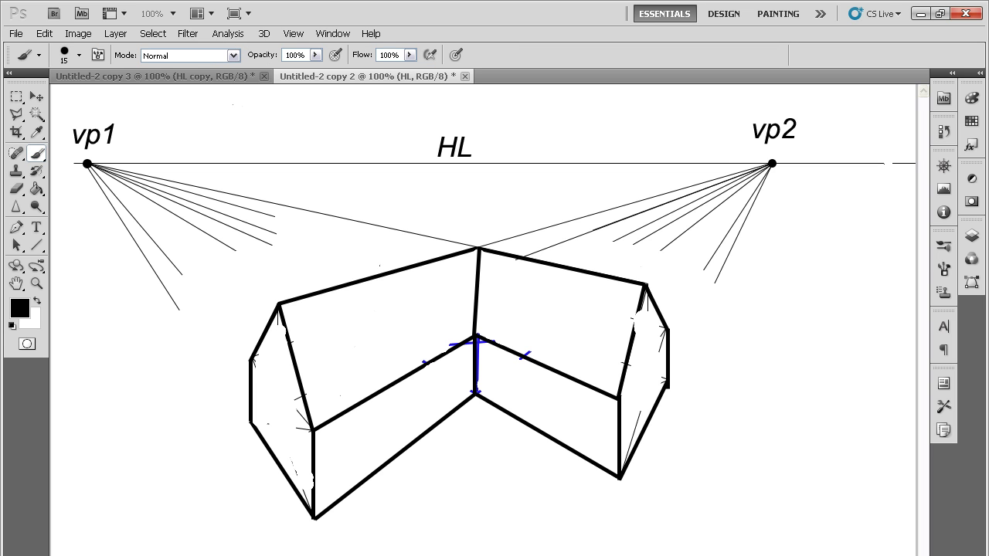
pyautogui.press('[')
pyautogui.press('[')
pyautogui.press('[')
pyautogui.press('[')
pyautogui.moveTo(489, 291)
pyautogui.mouseDown()
pyautogui.moveTo(524, 291)
pyautogui.moveTo(488, 289)
pyautogui.moveTo(501, 275)
pyautogui.mouseUp()
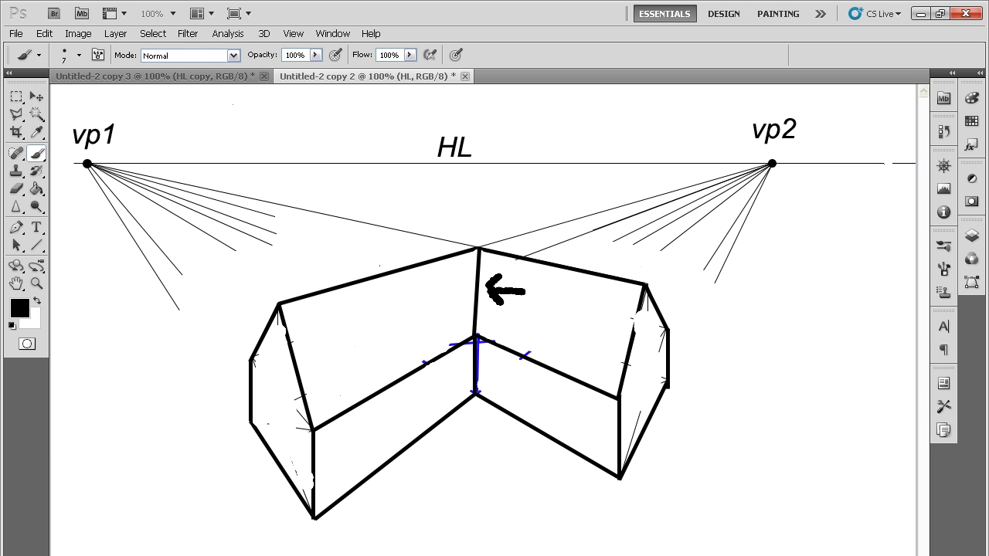